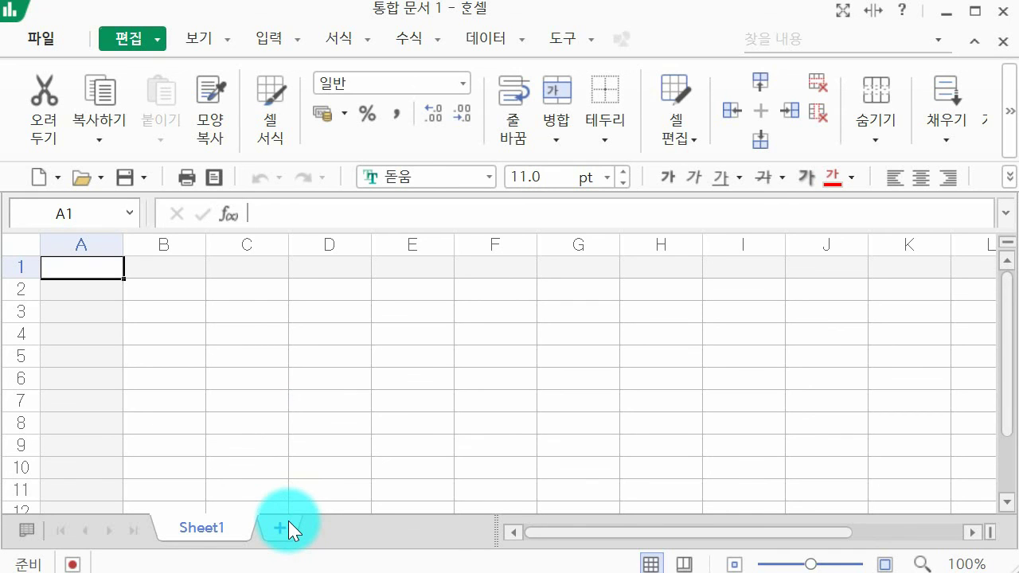
# Add two new sheets and rename the first sheet to 제1작업.
pyautogui.click(288, 520)
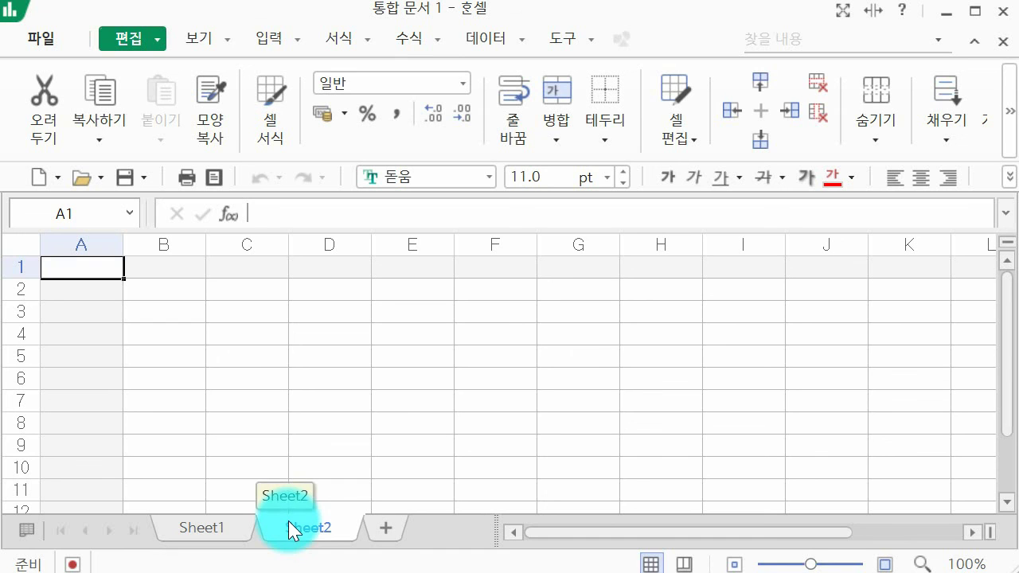
pyautogui.click(387, 526)
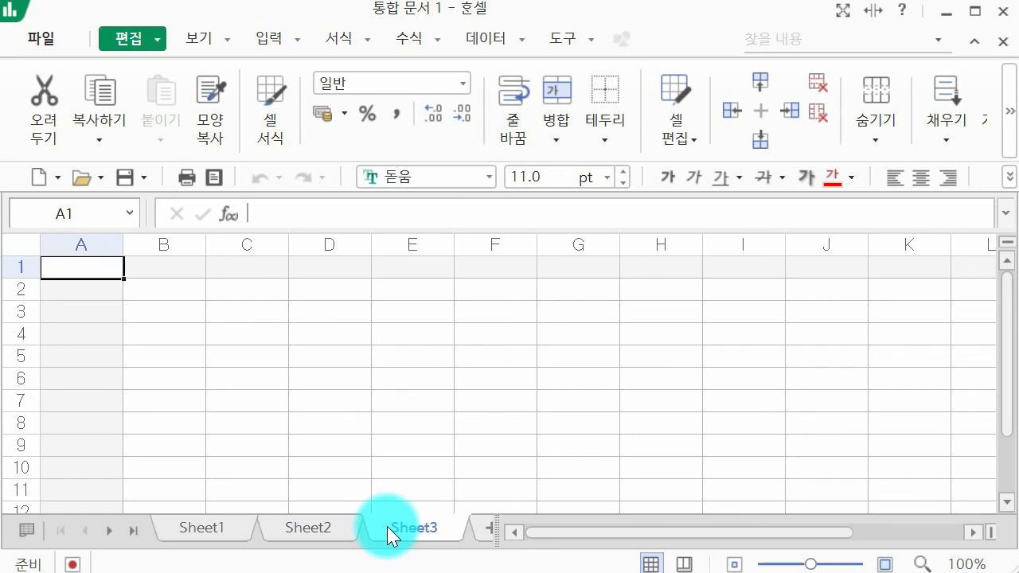
pyautogui.rightClick(203, 529)
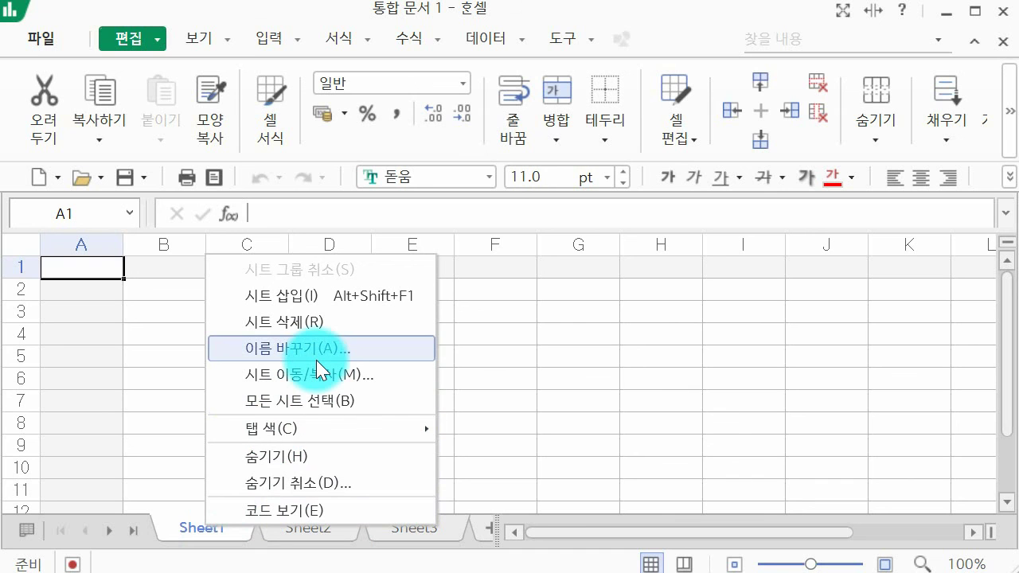
pyautogui.click(188, 533)
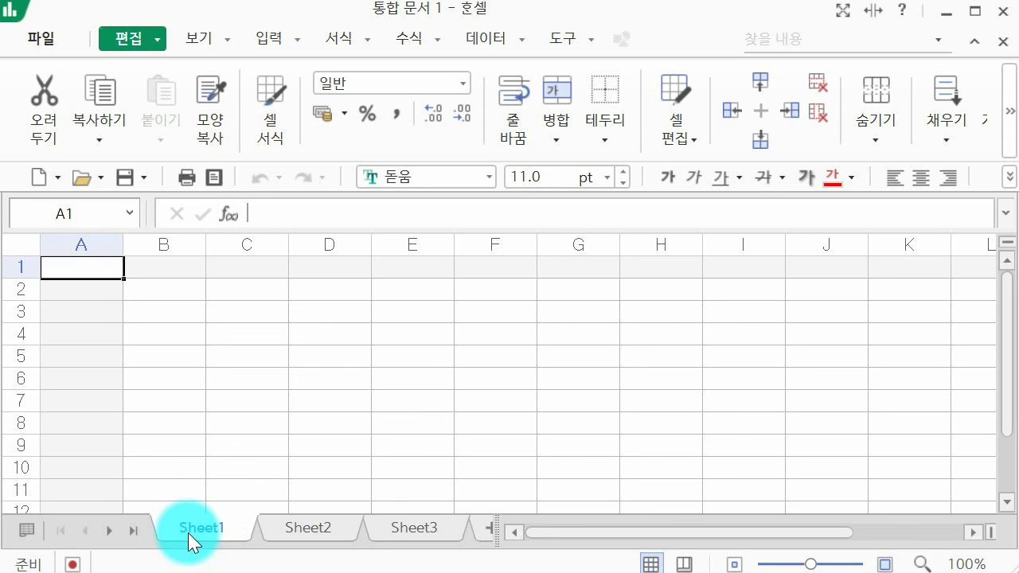
pyautogui.doubleClick(188, 532)
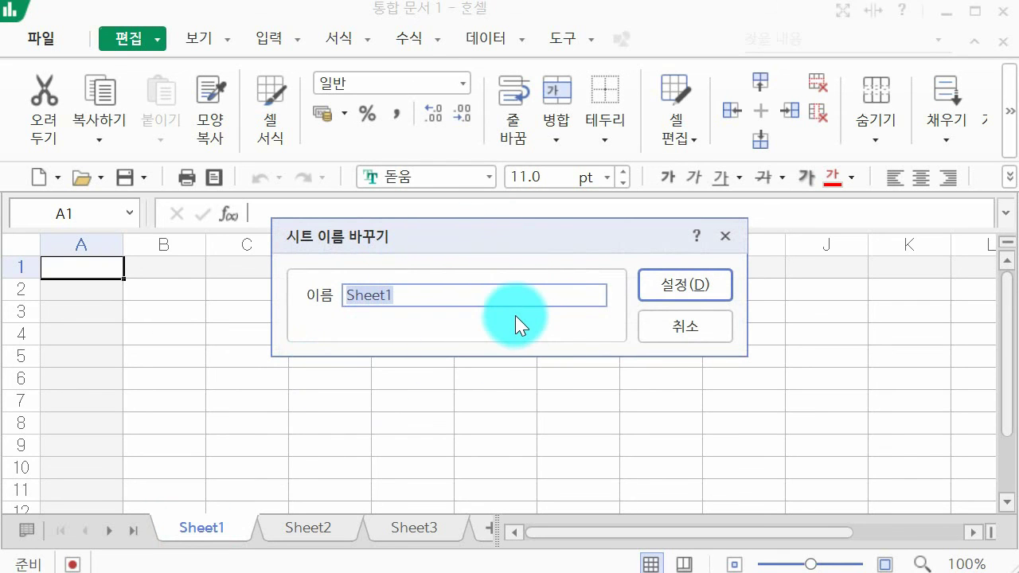
pyautogui.write('제')
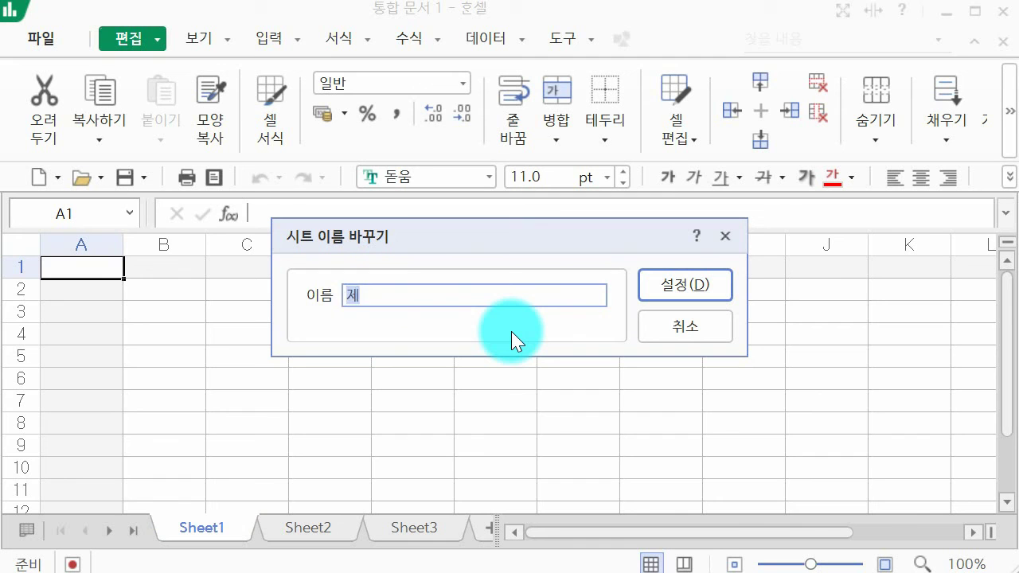
pyautogui.write('1자ㄱ업')
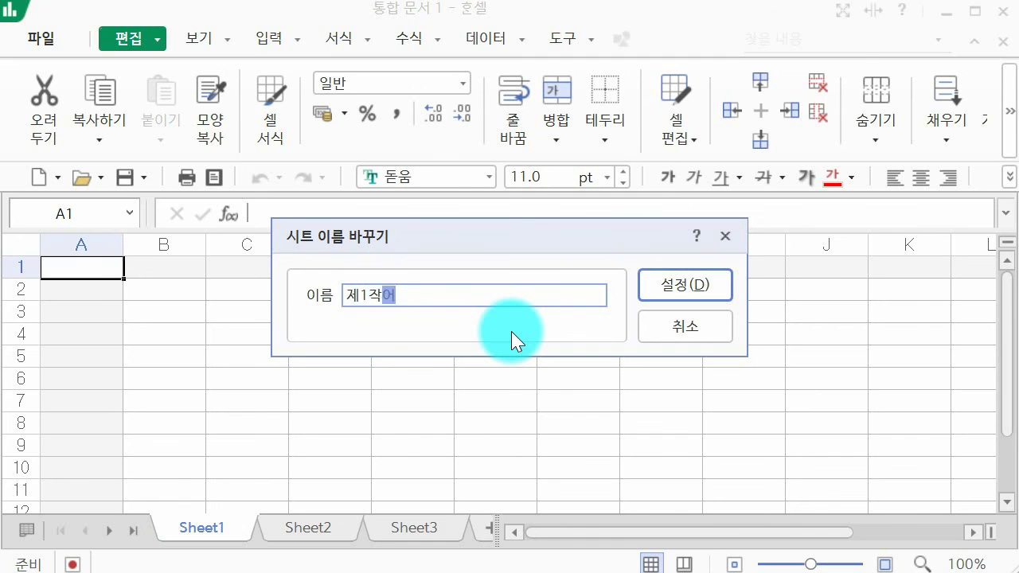
pyautogui.press('Return')
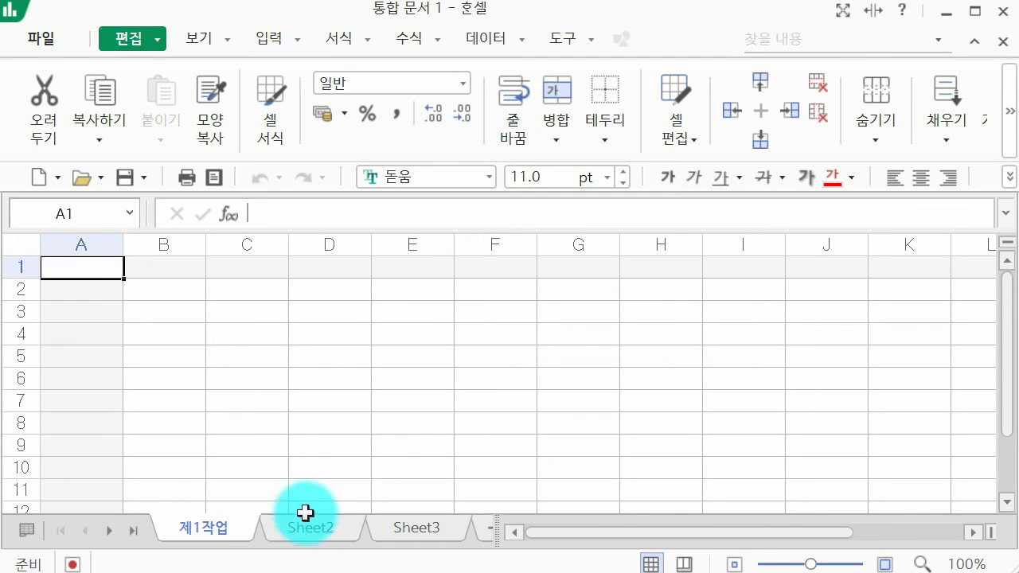
# Rename Sheet2 to 제2작업 and Sheet3 to 제3작업.
pyautogui.click(303, 528)
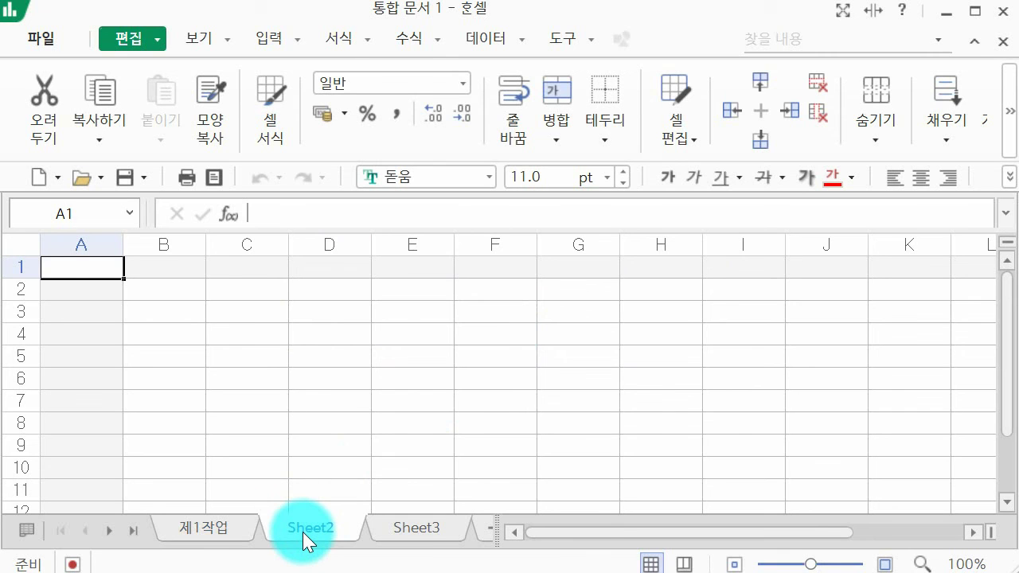
pyautogui.doubleClick(303, 532)
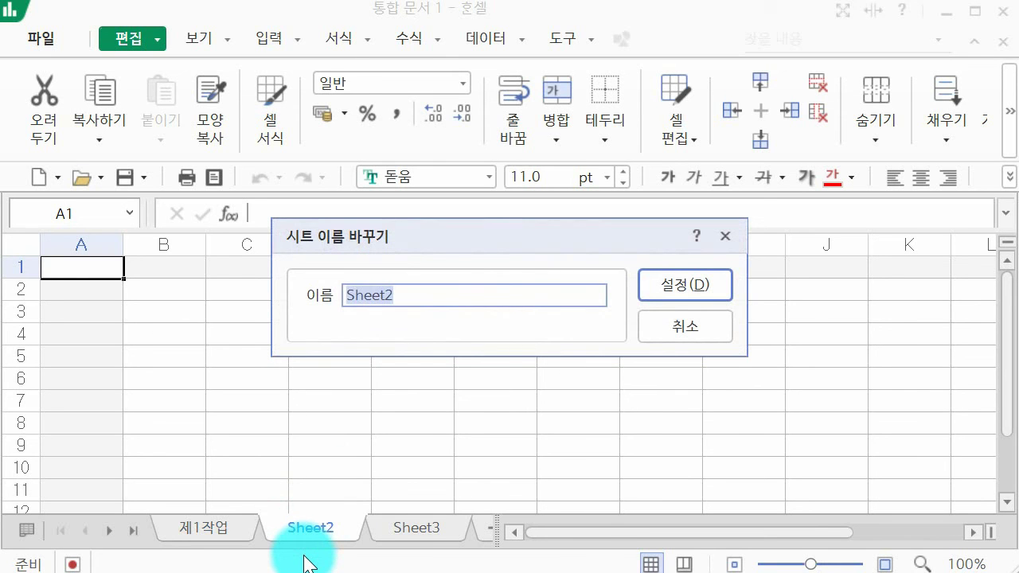
pyautogui.write('제2자ㄱ업')
pyautogui.press('Return')
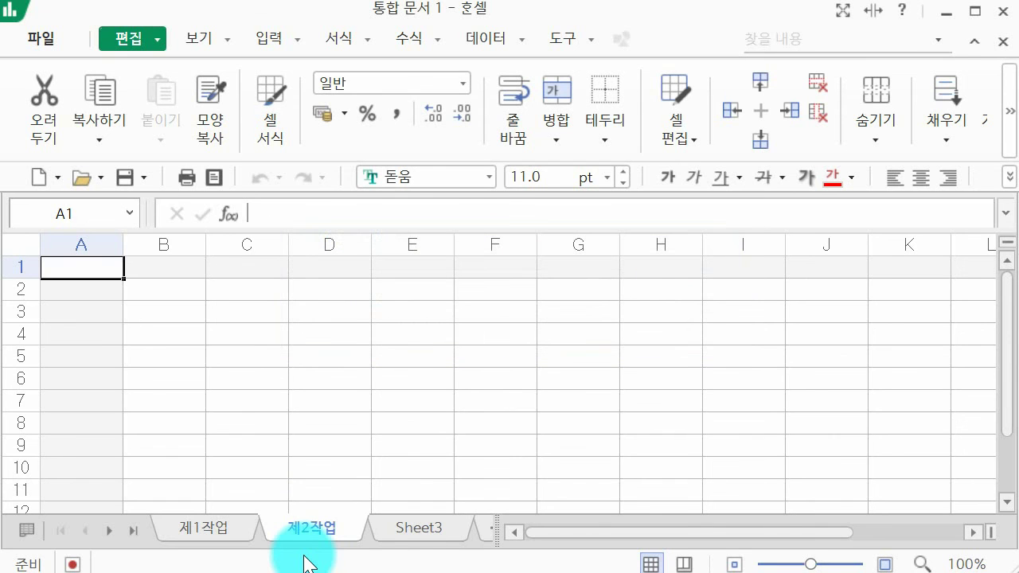
pyautogui.click(446, 531)
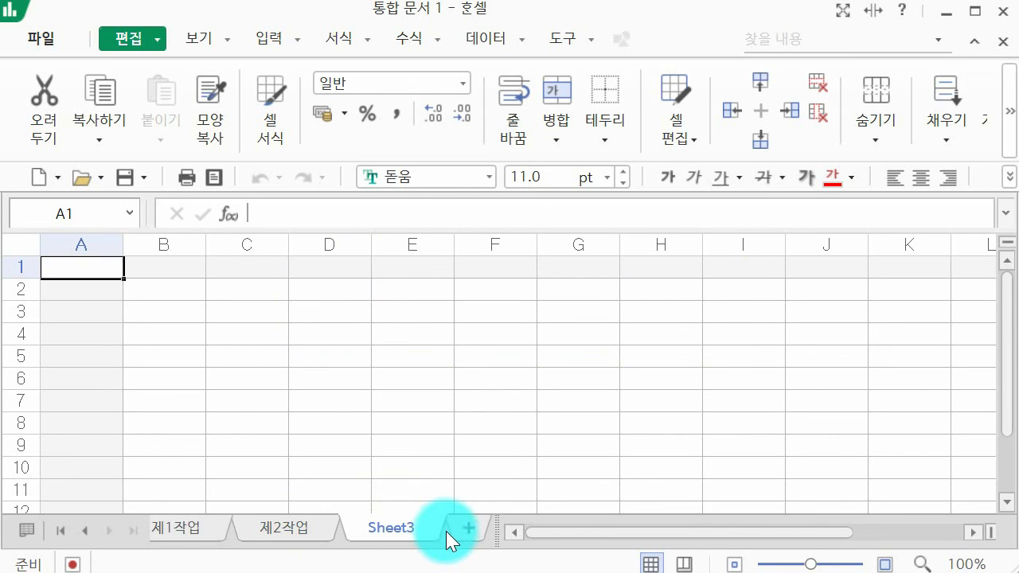
pyautogui.doubleClick(402, 532)
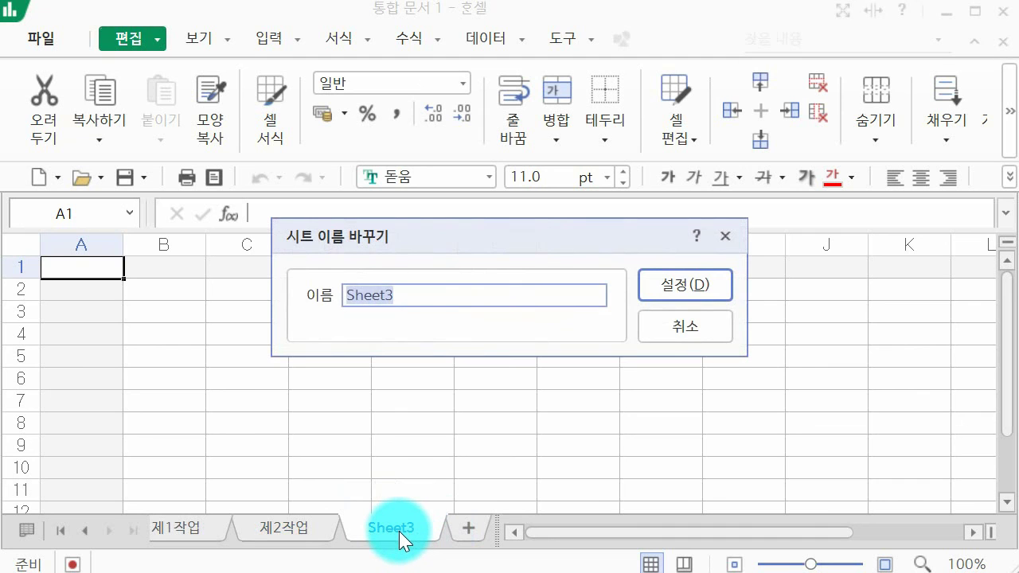
pyautogui.write('제3작')
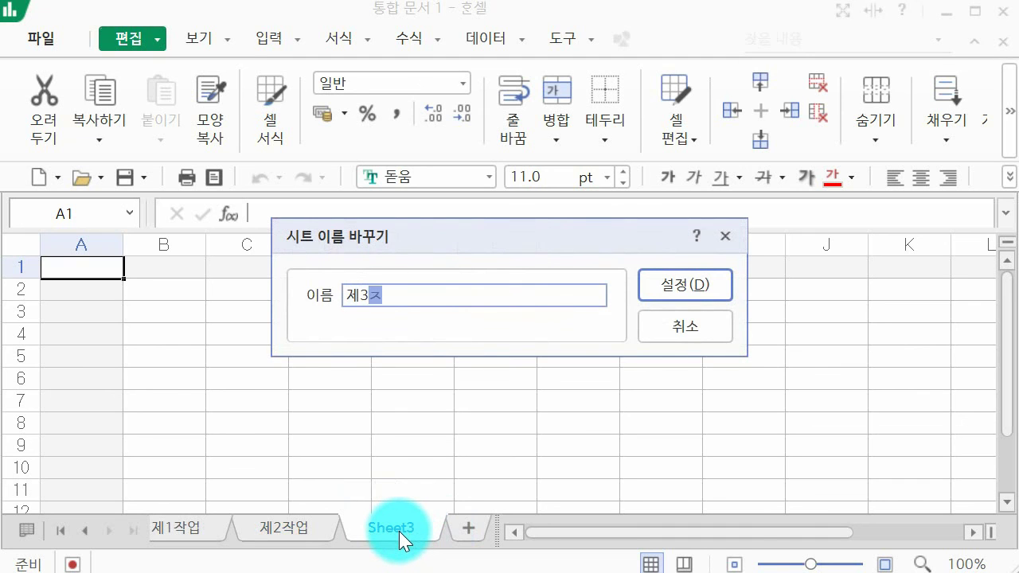
pyautogui.write('업')
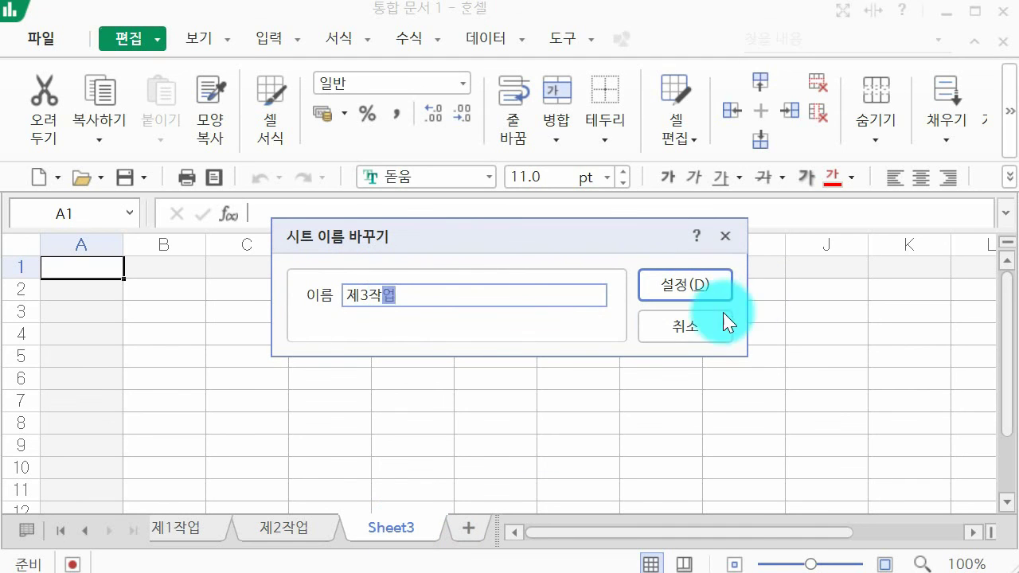
pyautogui.click(701, 293)
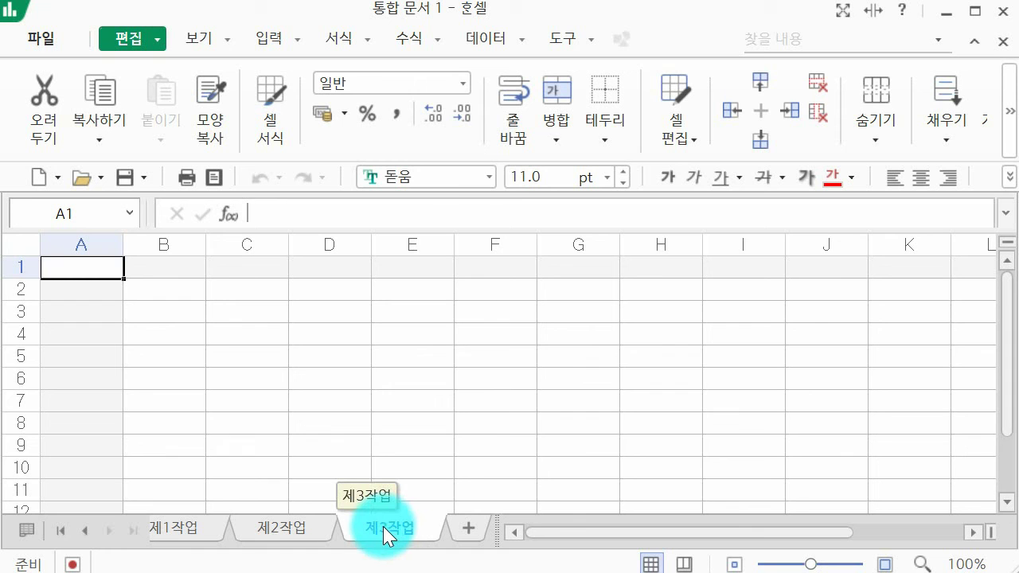
# Delete the accidentally inserted extra sheets Sheet6 and Sheet5.
pyautogui.keyDown('shift'); pyautogui.click(197, 540); pyautogui.keyUp('shift')
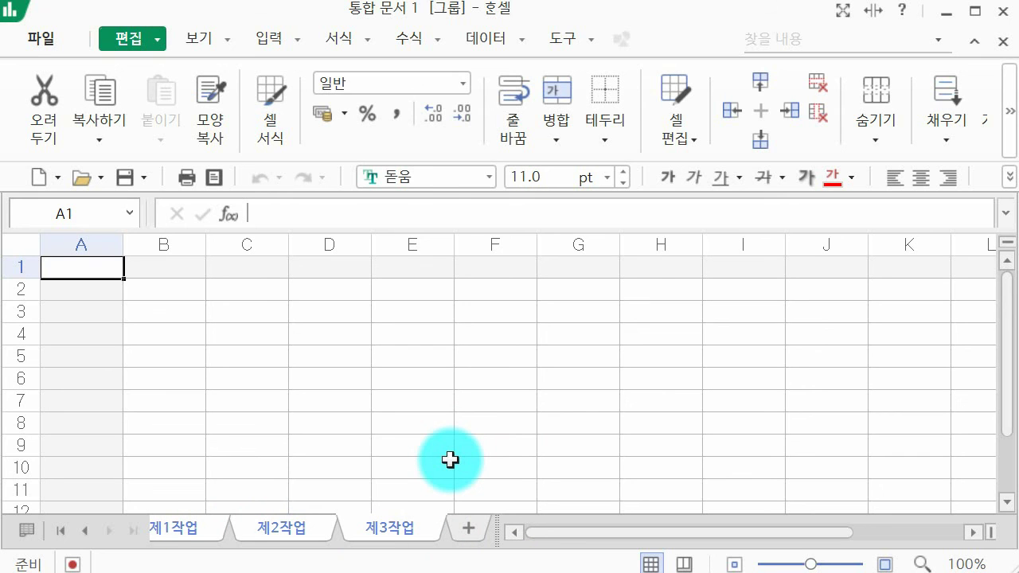
pyautogui.click(466, 529)
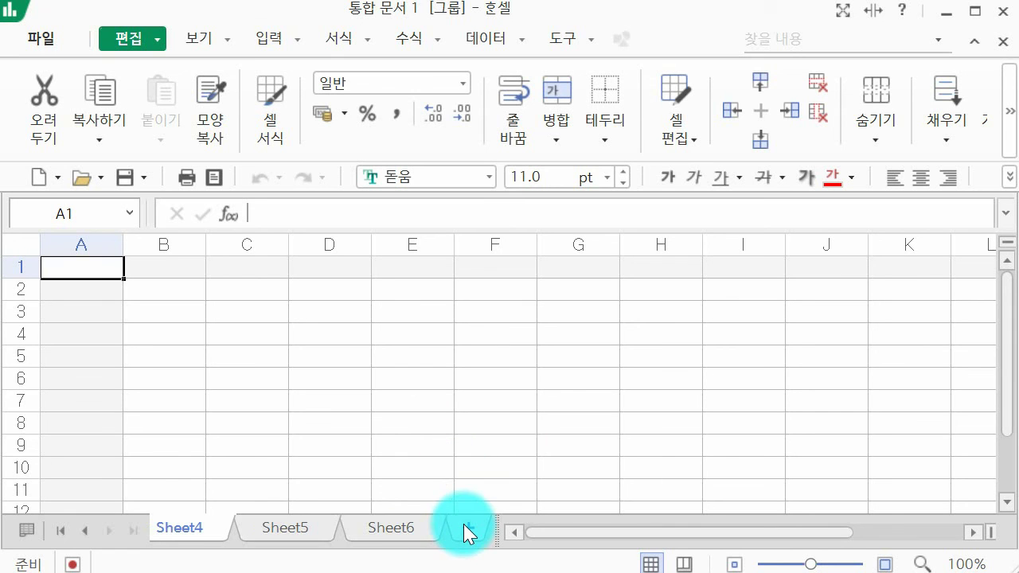
pyautogui.rightClick(399, 523)
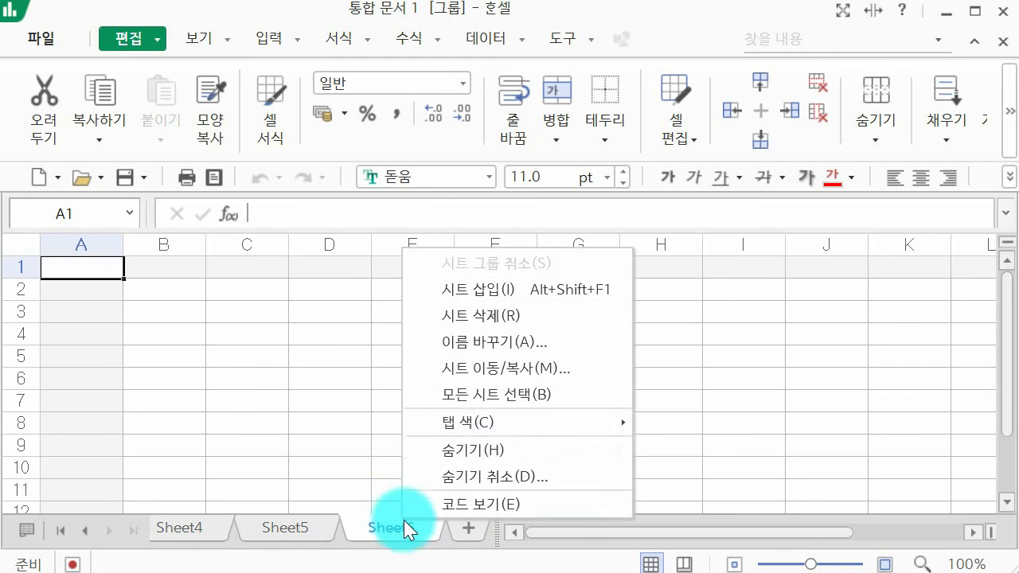
pyautogui.click(427, 314)
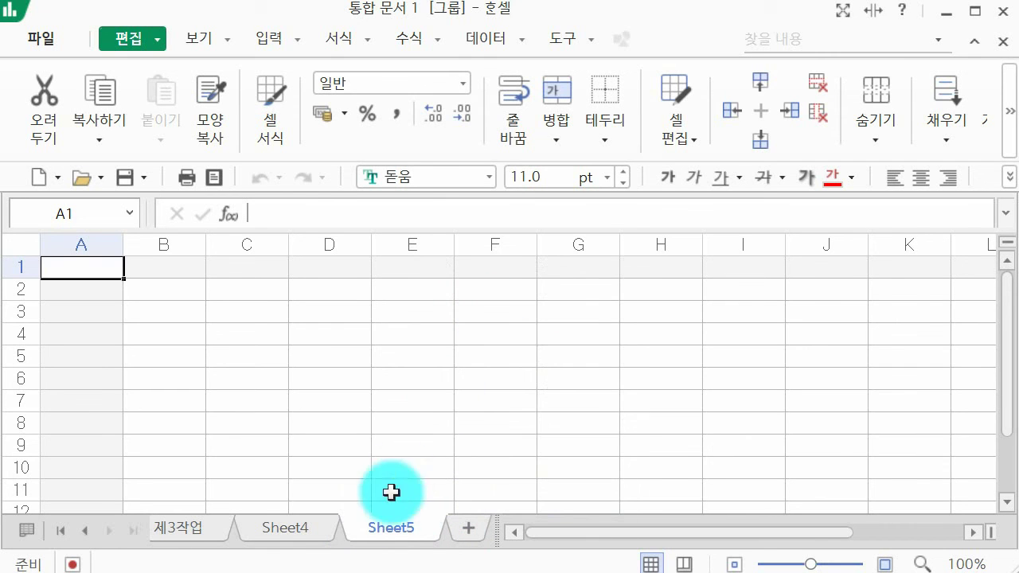
pyautogui.rightClick(391, 522)
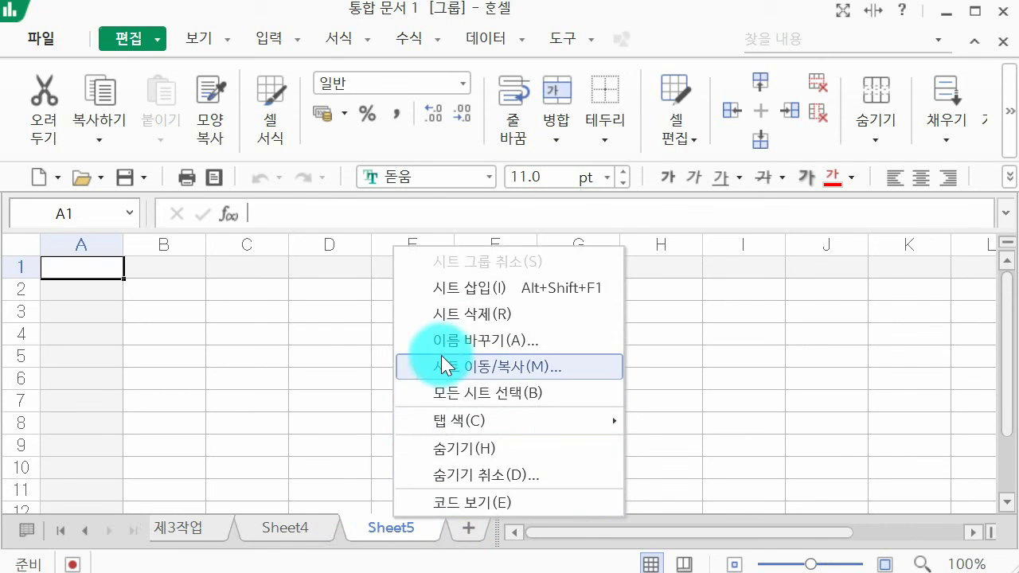
pyautogui.click(450, 314)
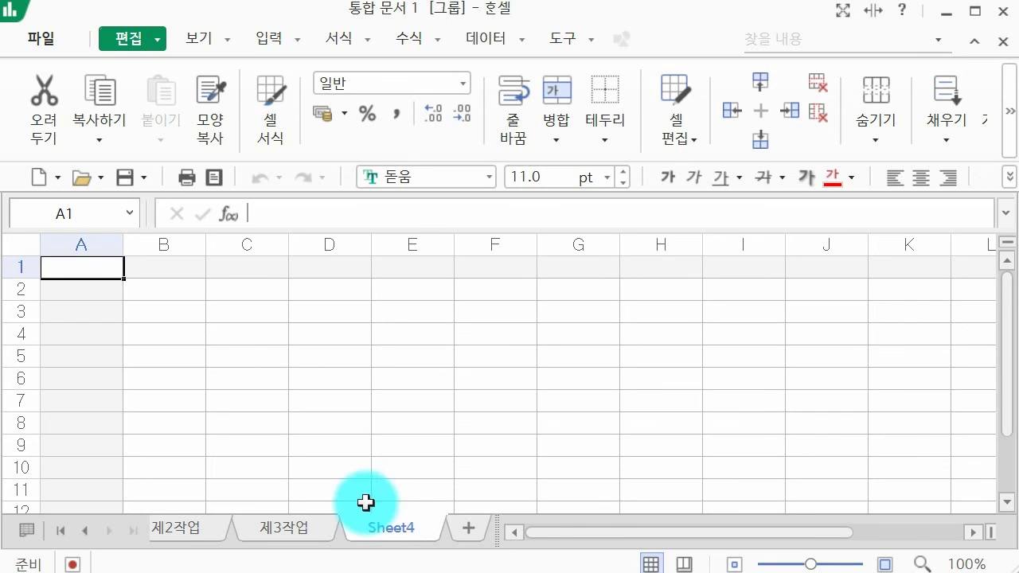
# Rename the leftover Sheet4 to 제4작업, then group sheets 제1작업 through 제3작업.
pyautogui.doubleClick(399, 529)
pyautogui.write('제')
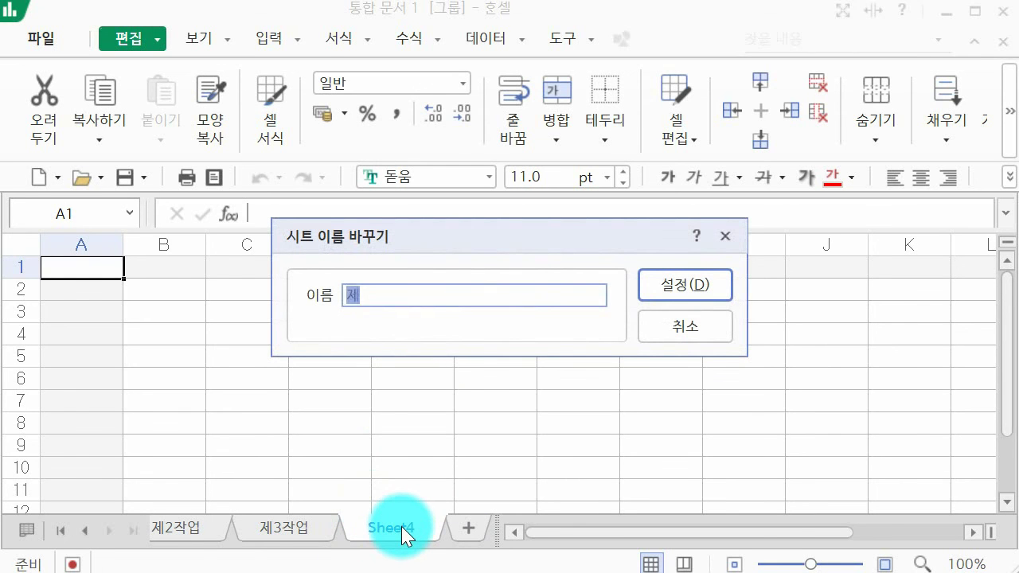
pyautogui.write('4작업')
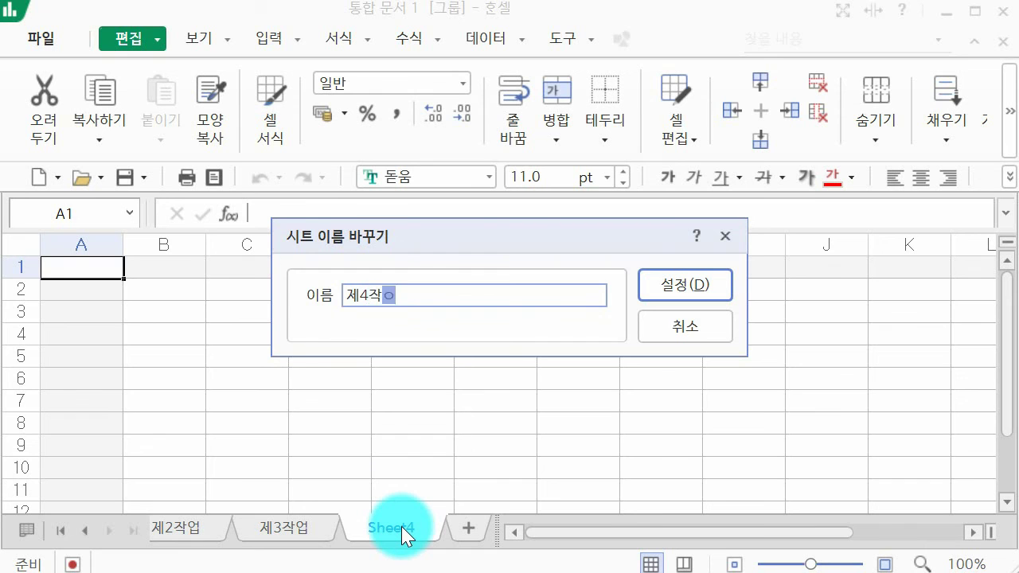
pyautogui.press('Return')
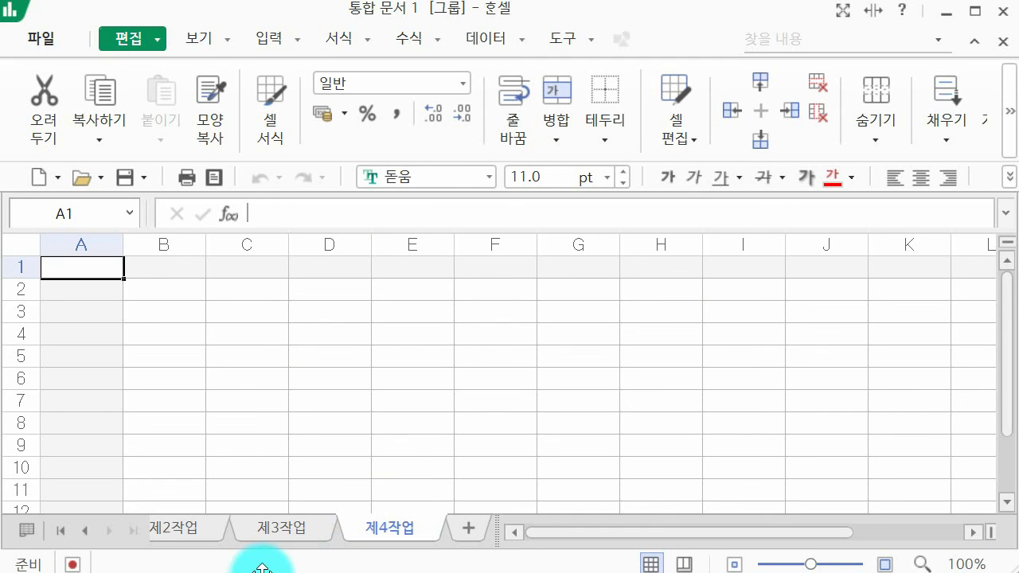
pyautogui.click(92, 539)
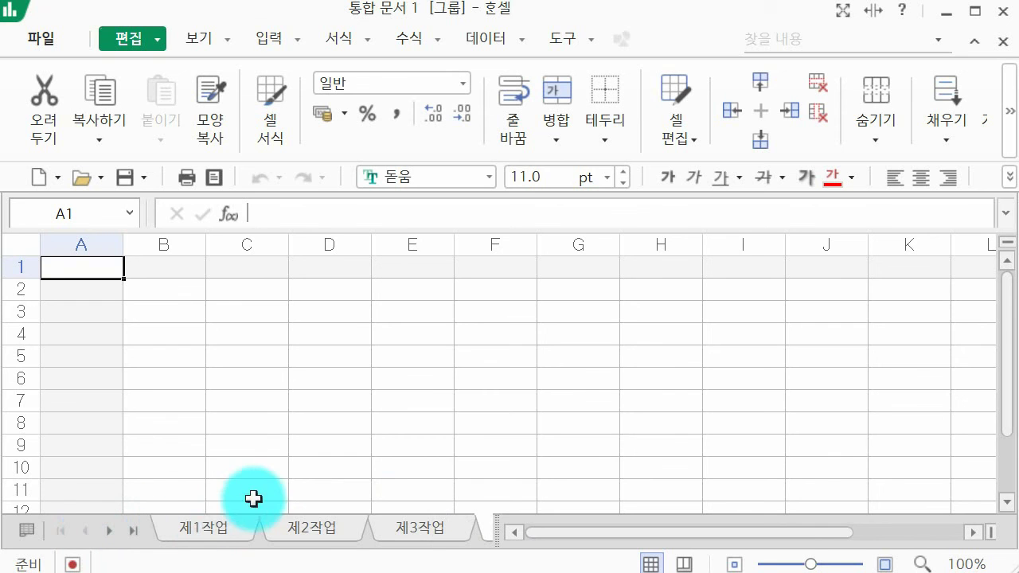
pyautogui.click(207, 534)
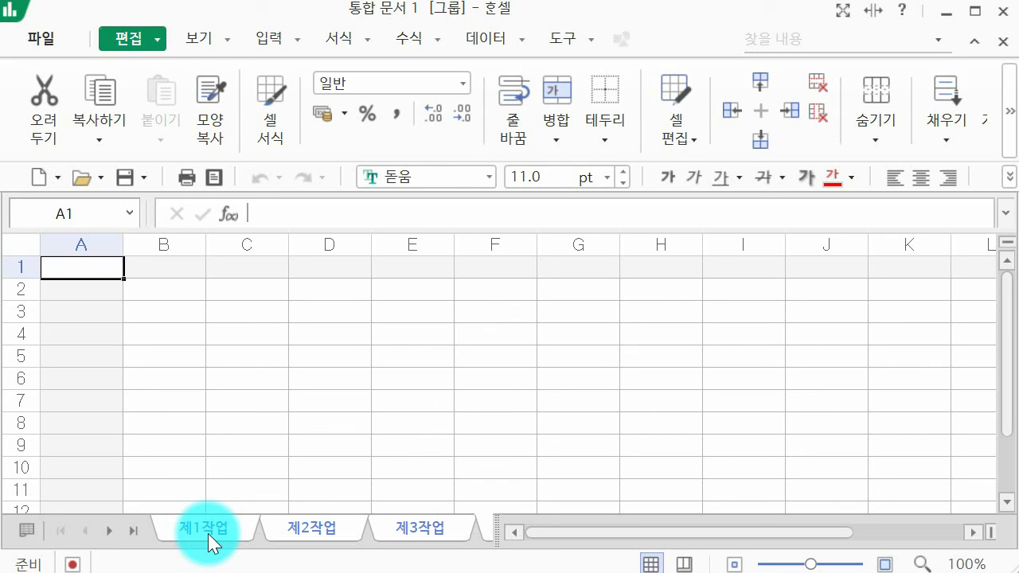
# Set column A's width to 1 using 열 너비 지정.
pyautogui.click(96, 235)
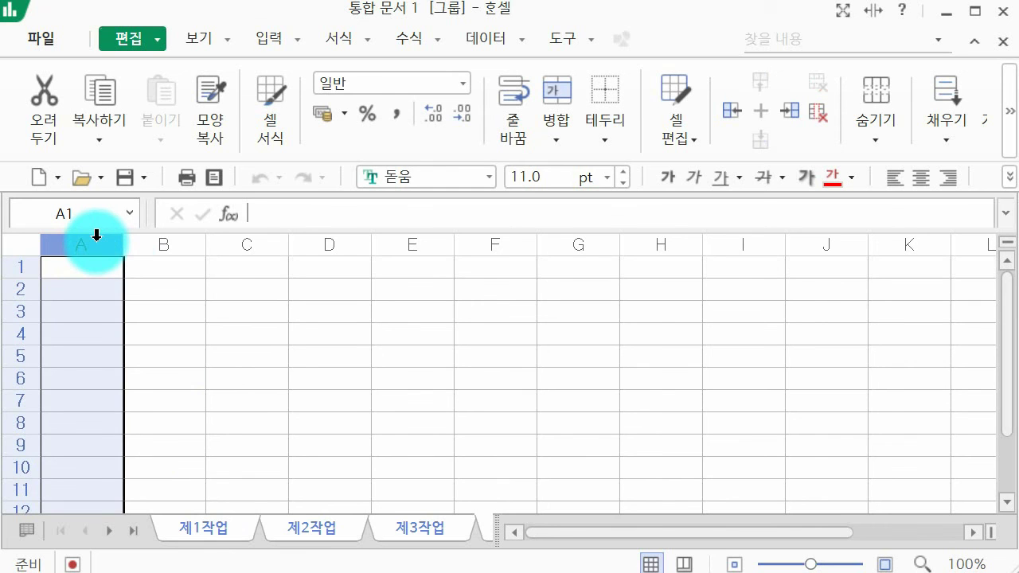
pyautogui.rightClick(97, 239)
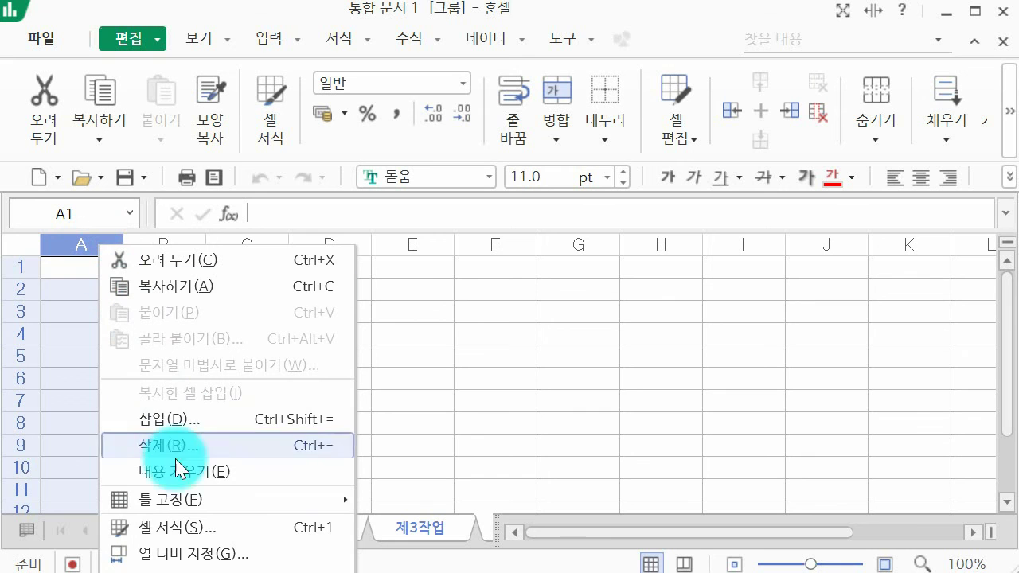
pyautogui.click(183, 555)
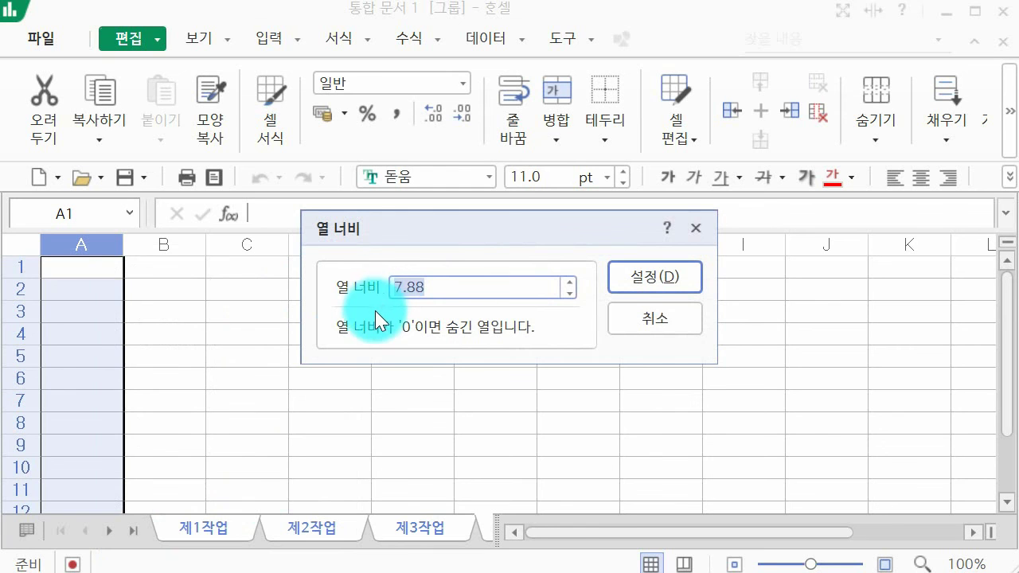
pyautogui.write('1')
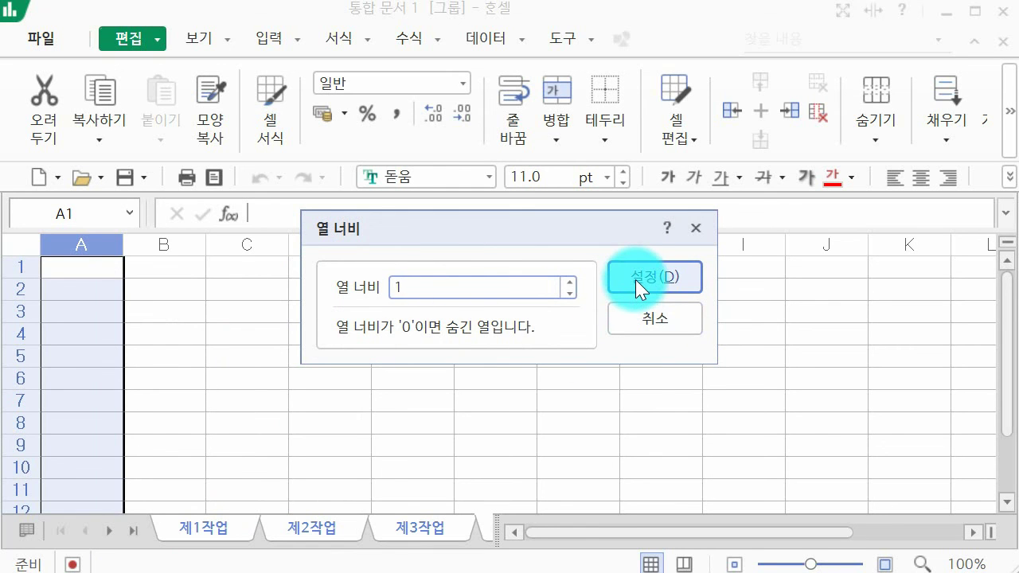
pyautogui.click(635, 278)
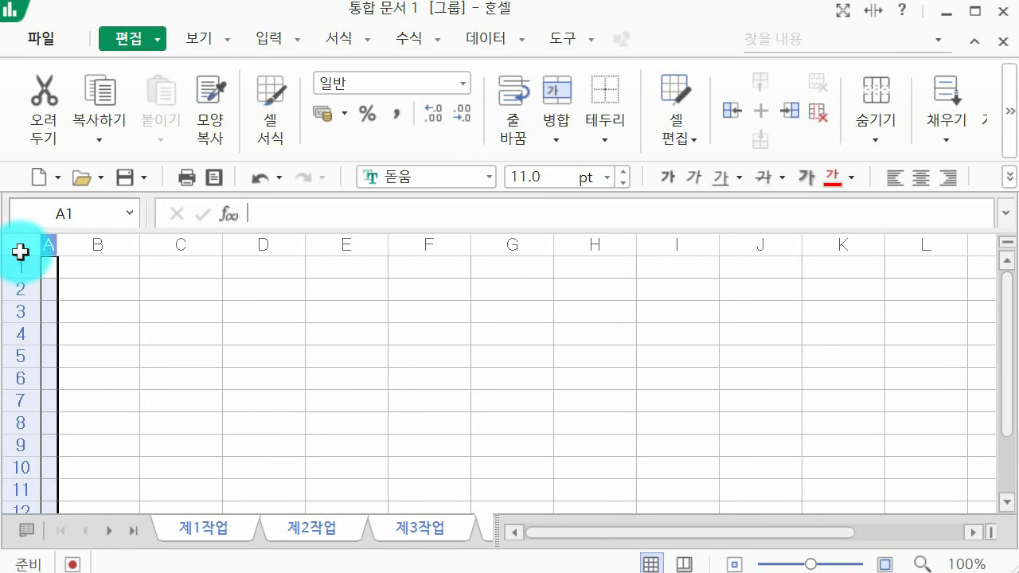
# Apply the 굴림 font to the entire sheet.
pyautogui.click(20, 251)
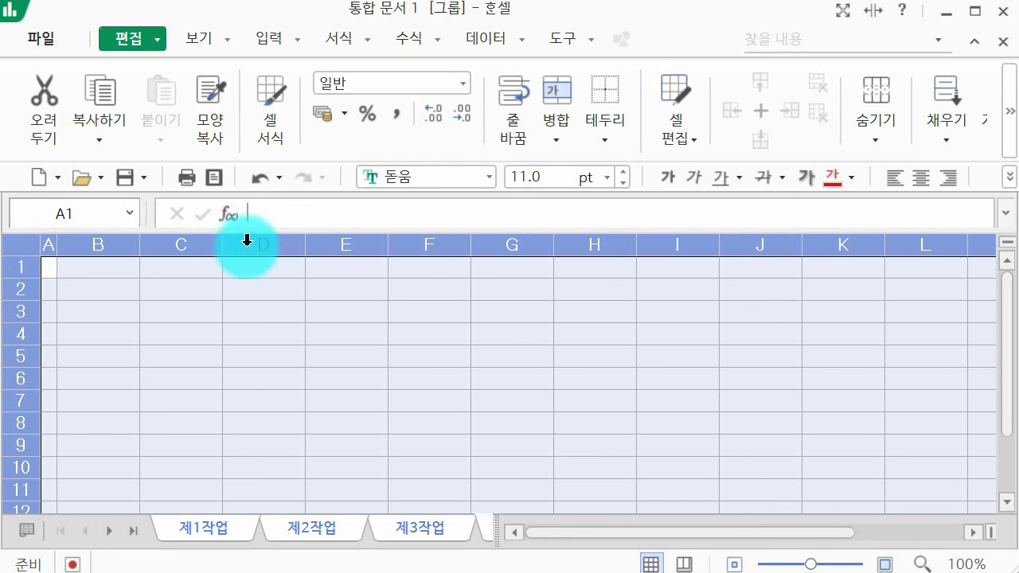
pyautogui.click(401, 177)
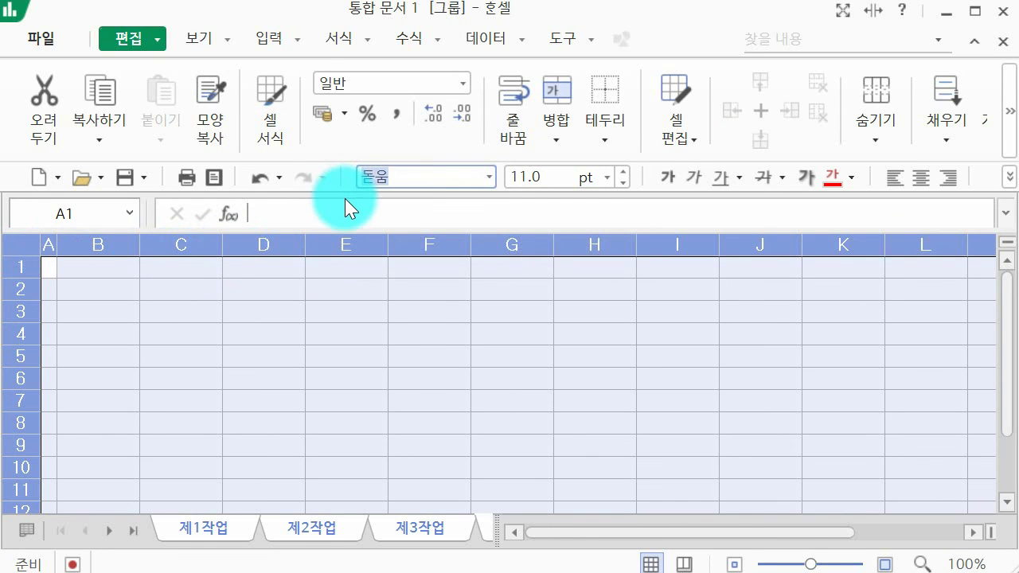
pyautogui.write('굴ㄹ')
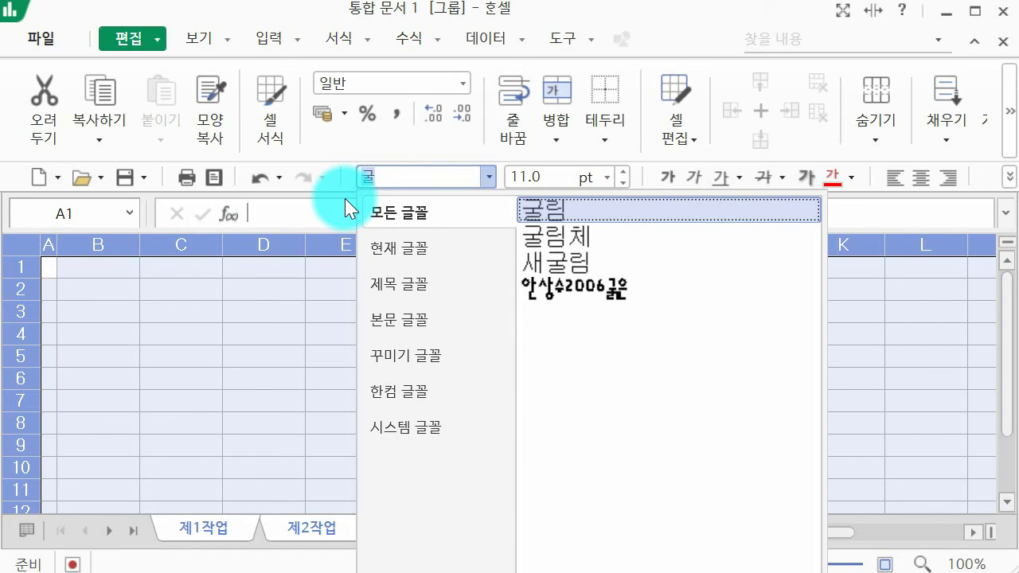
pyautogui.click(345, 198)
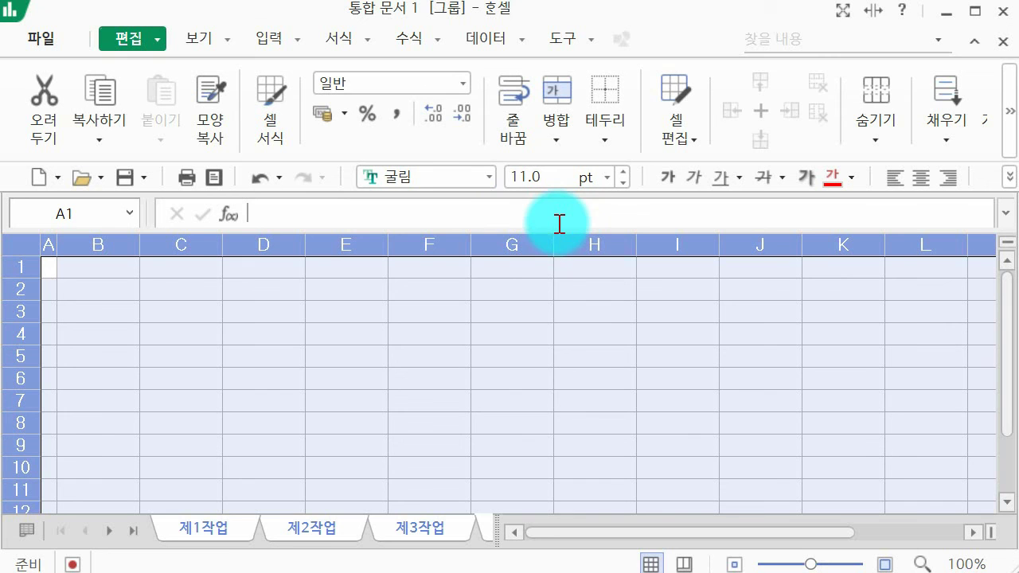
pyautogui.click(309, 335)
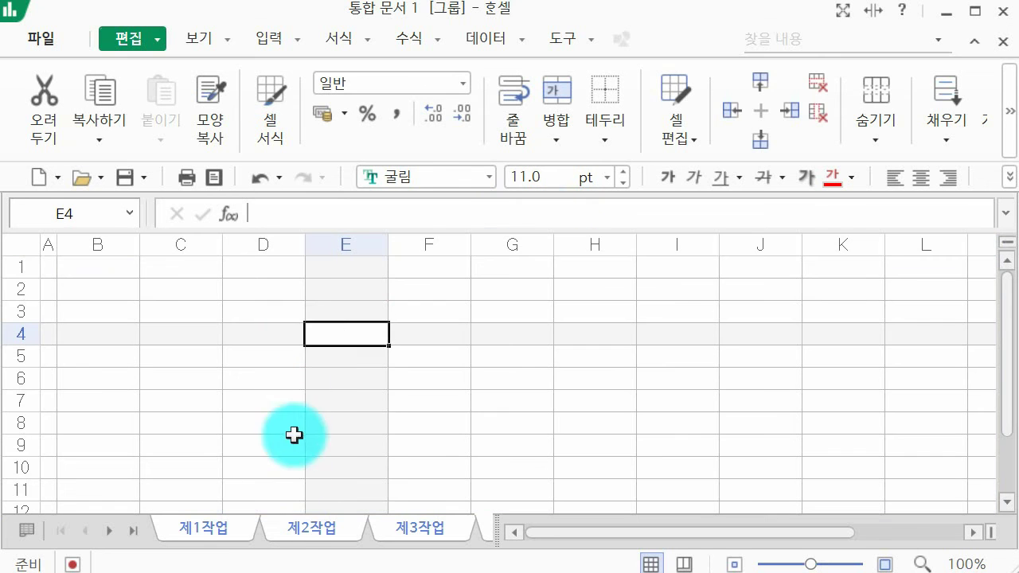
# Switch back to the 제1작업 sheet.
pyautogui.rightClick(291, 528)
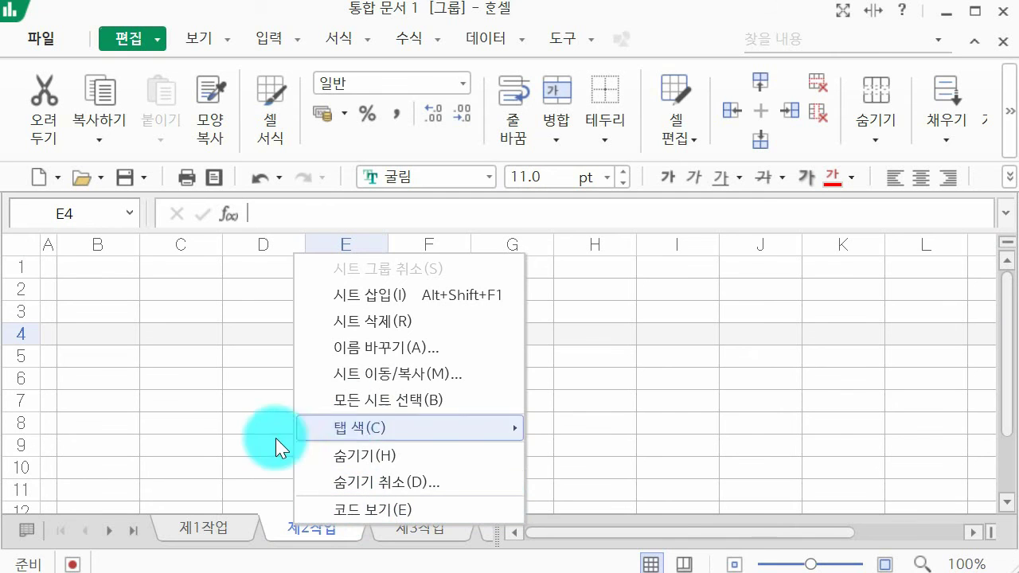
pyautogui.press('Escape')
pyautogui.click(222, 537)
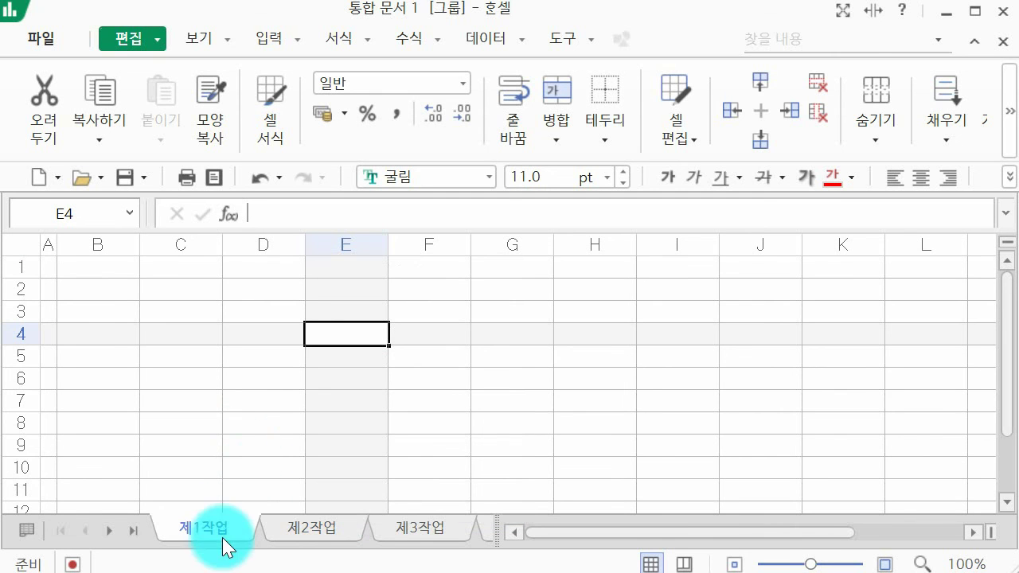
pyautogui.click(63, 36)
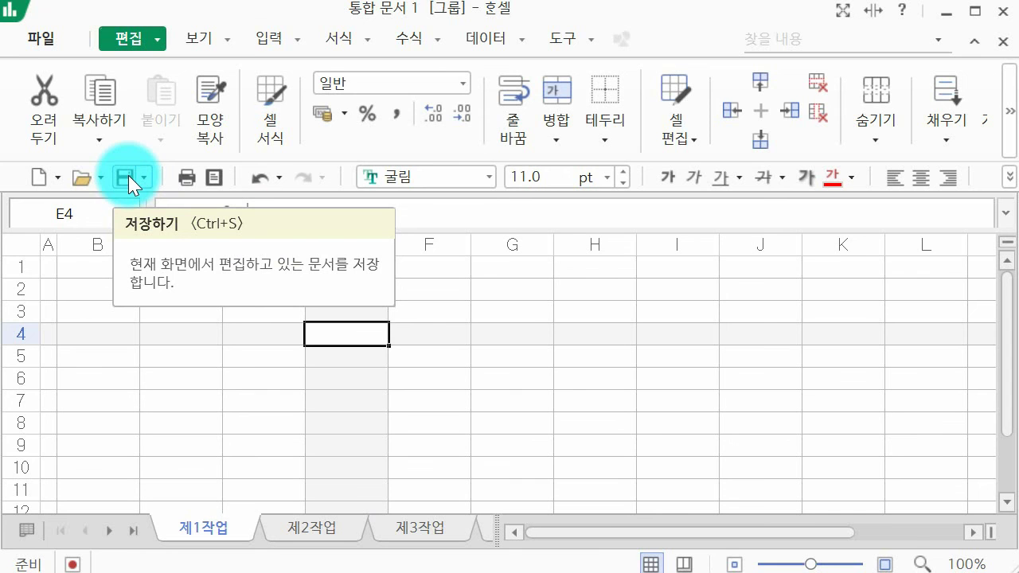
# Save the workbook into the ITQ folder, named with the examinee's exam number and name.
pyautogui.click(124, 177)
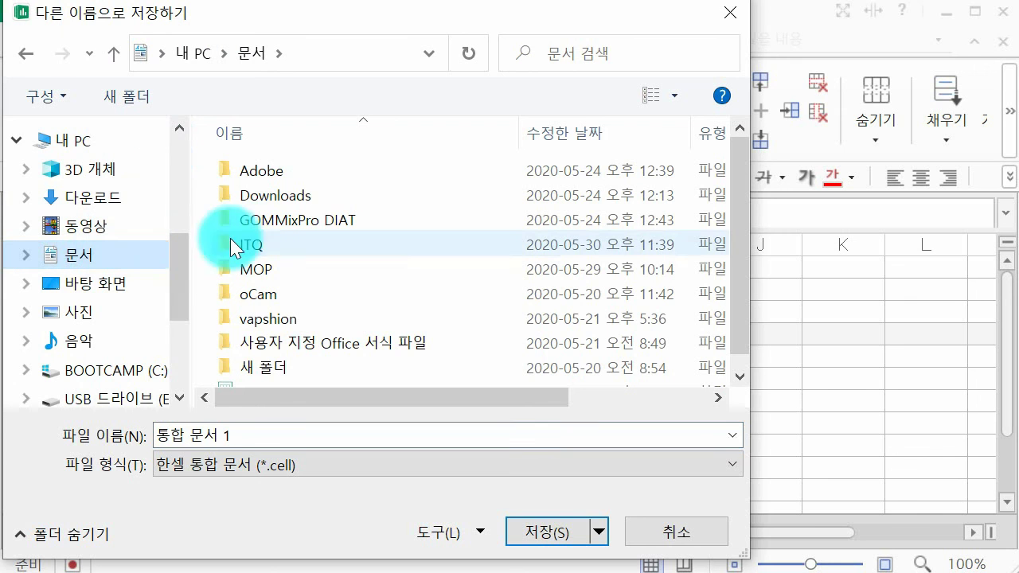
pyautogui.click(265, 247)
pyautogui.doubleClick(264, 243)
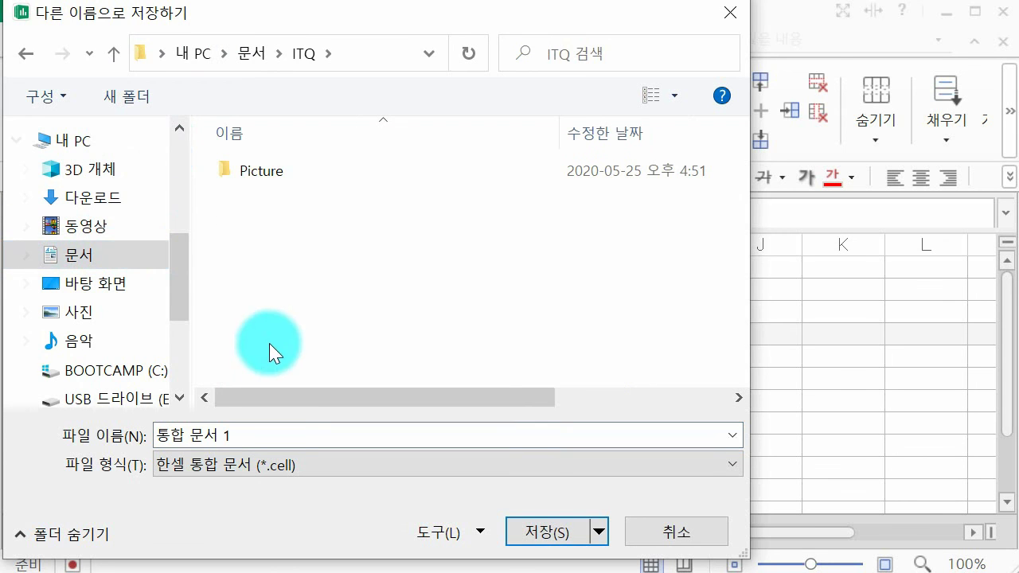
pyautogui.click(285, 439)
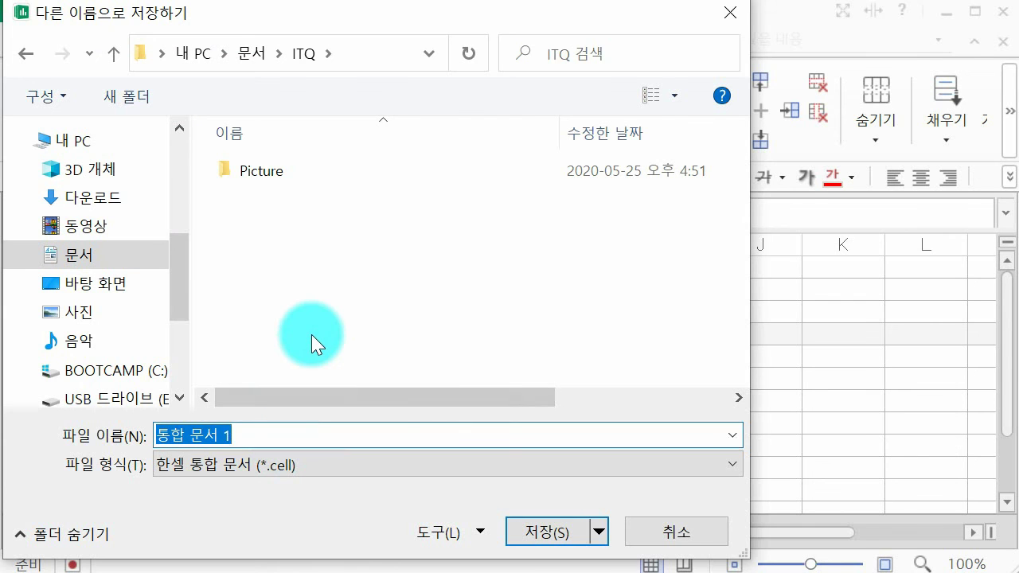
pyautogui.write('1234')
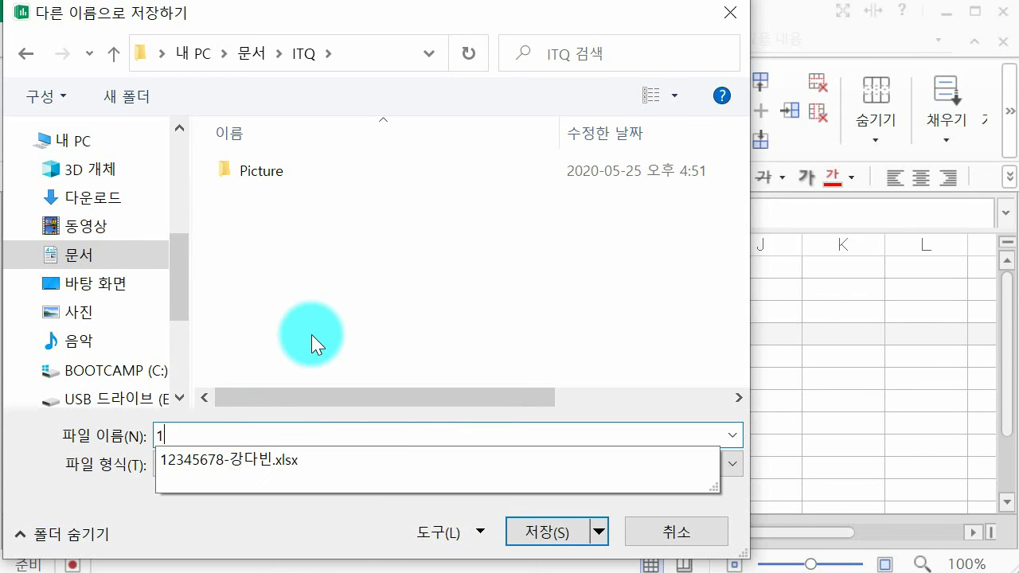
pyautogui.write('5678-')
pyautogui.write('ㄱ')
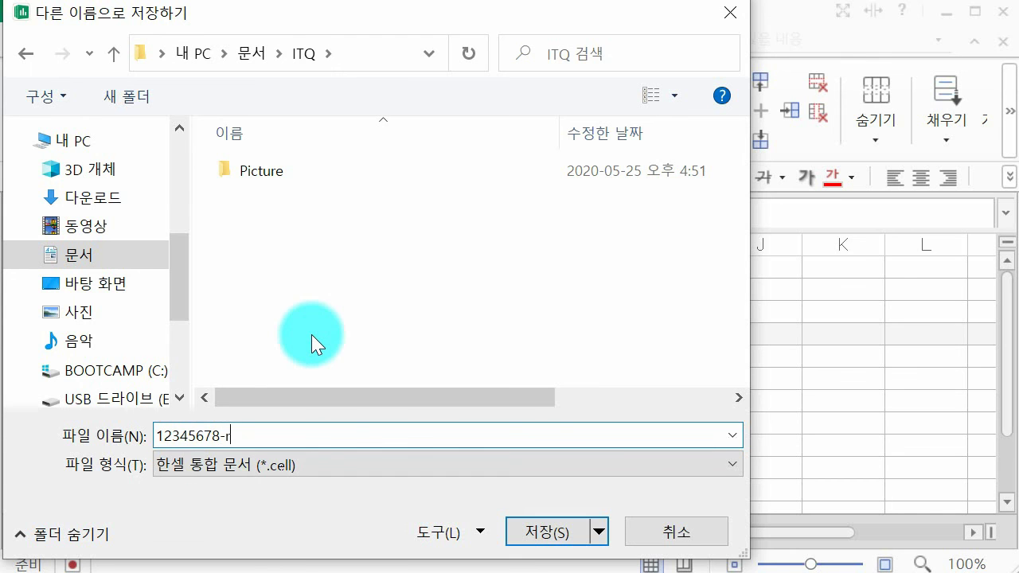
pyautogui.press('BackSpace')
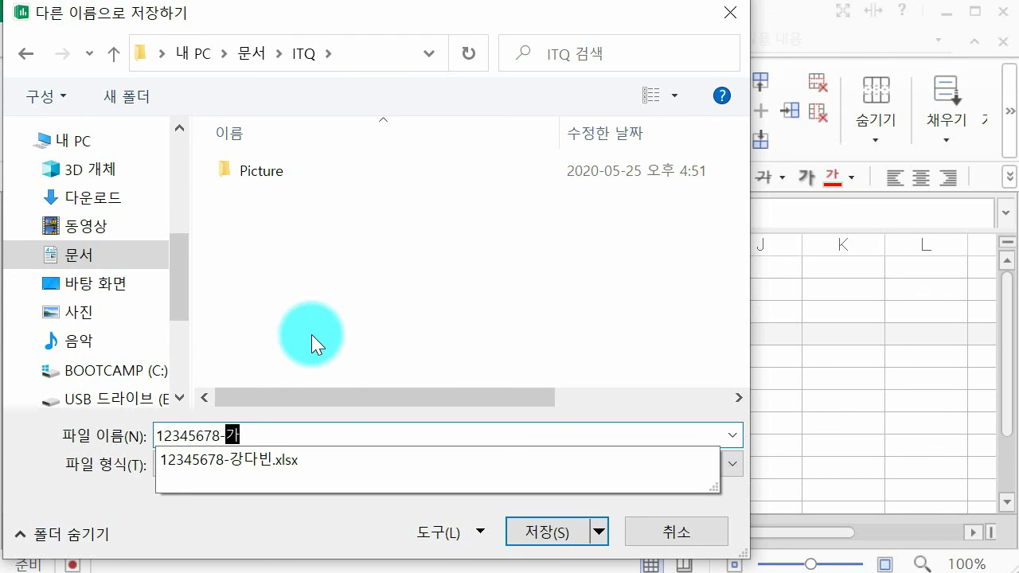
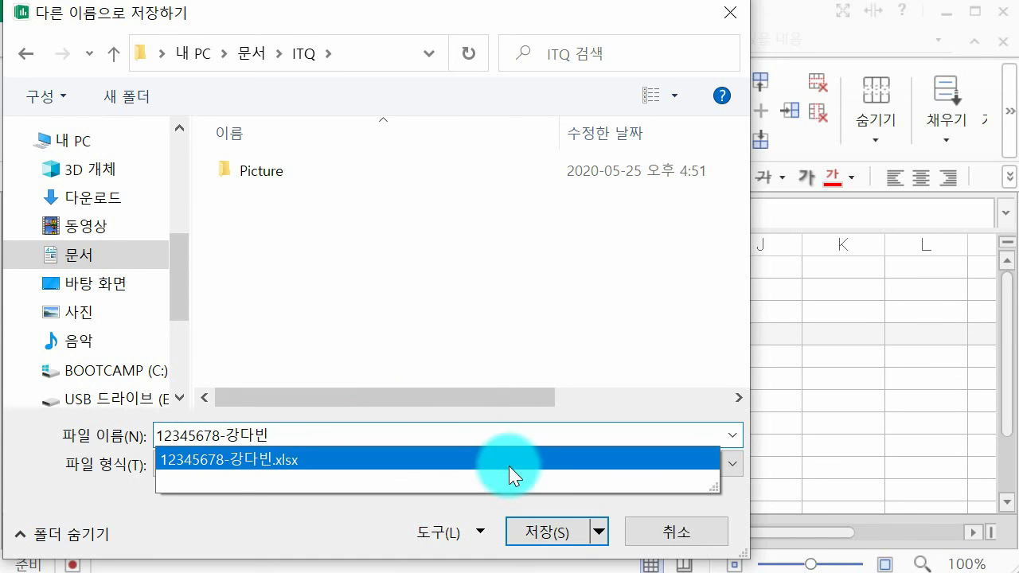
pyautogui.click(533, 523)
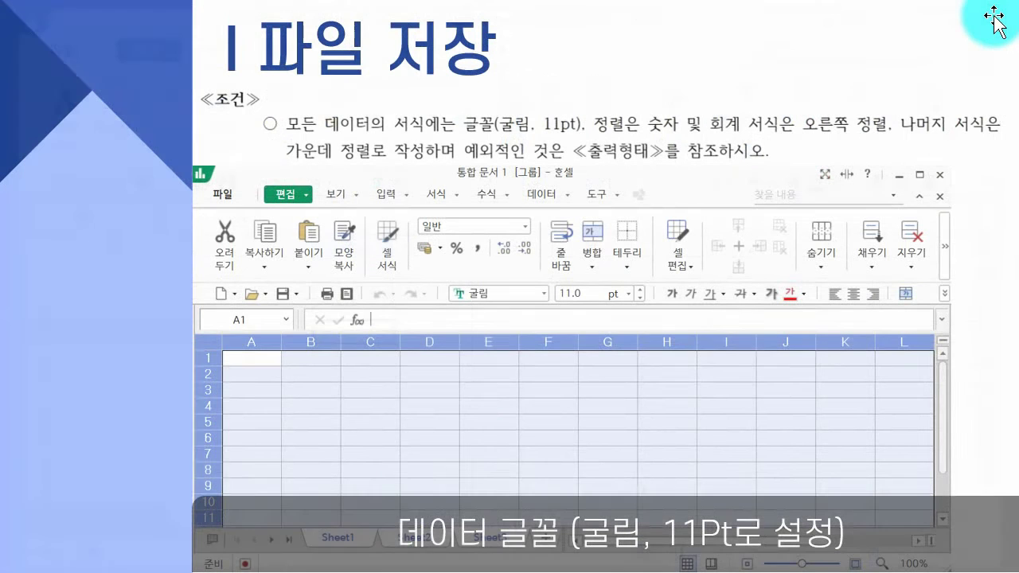
pyautogui.click(346, 562)
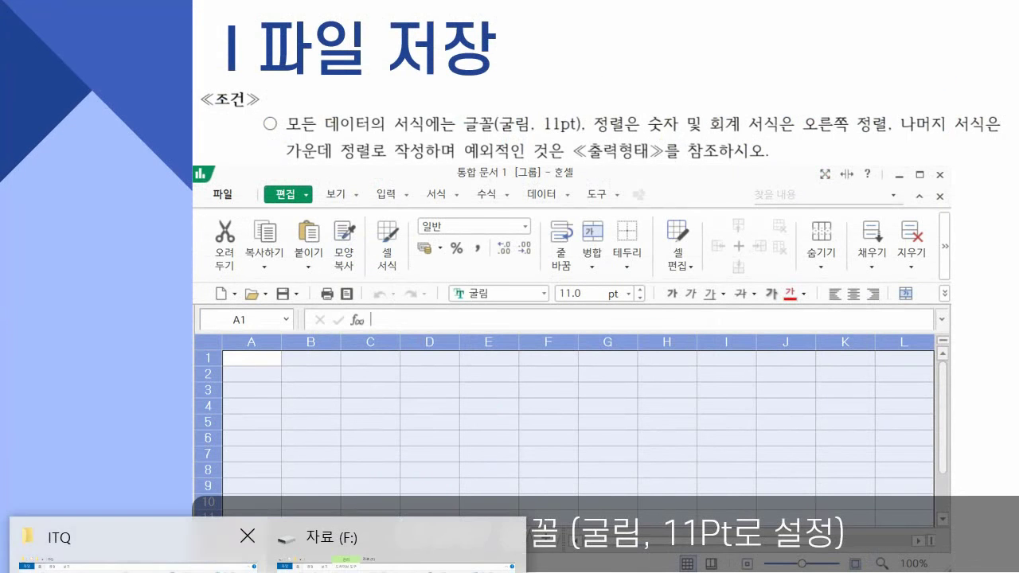
pyautogui.click(103, 546)
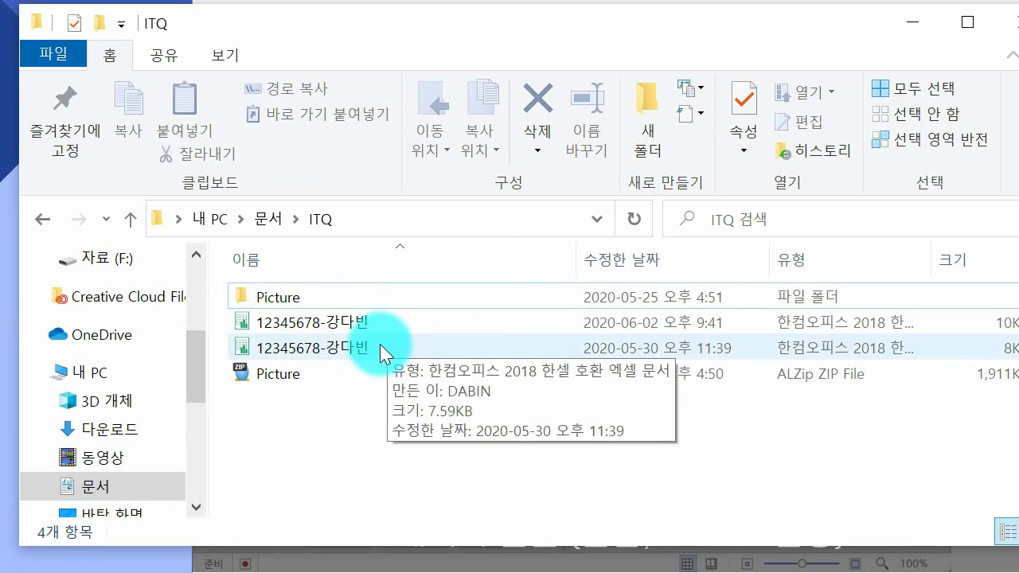
pyautogui.click(380, 346)
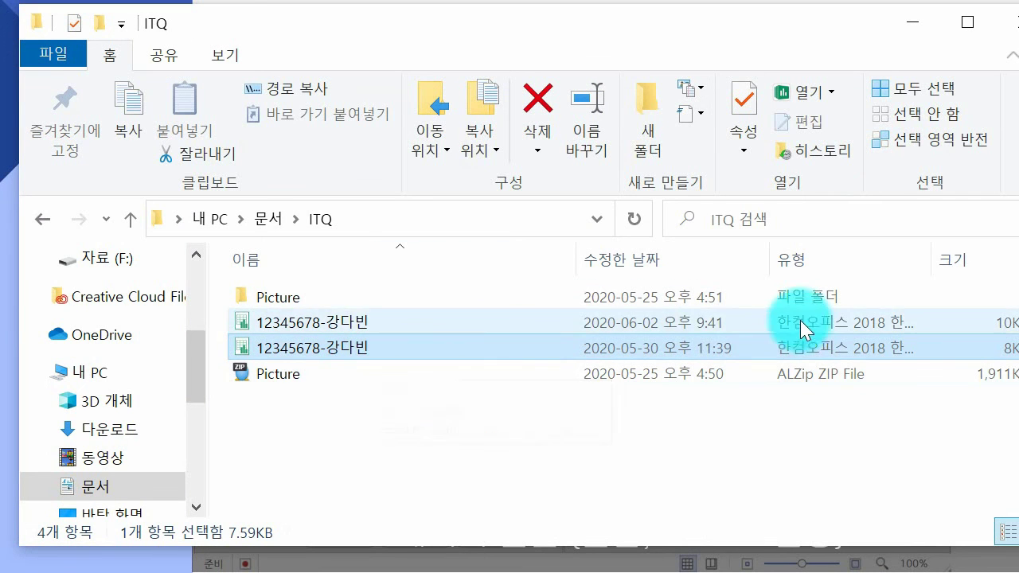
pyautogui.click(899, 24)
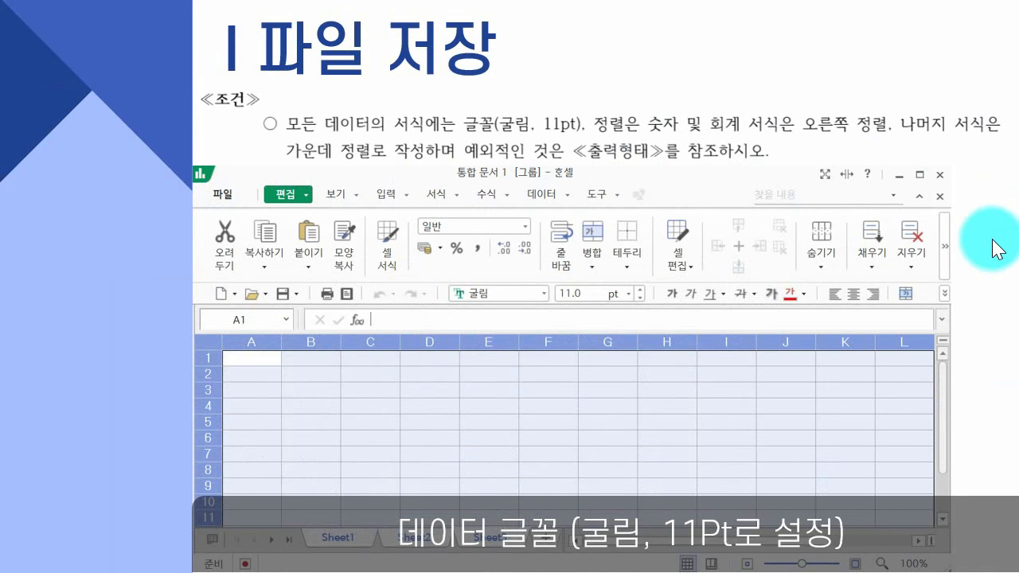